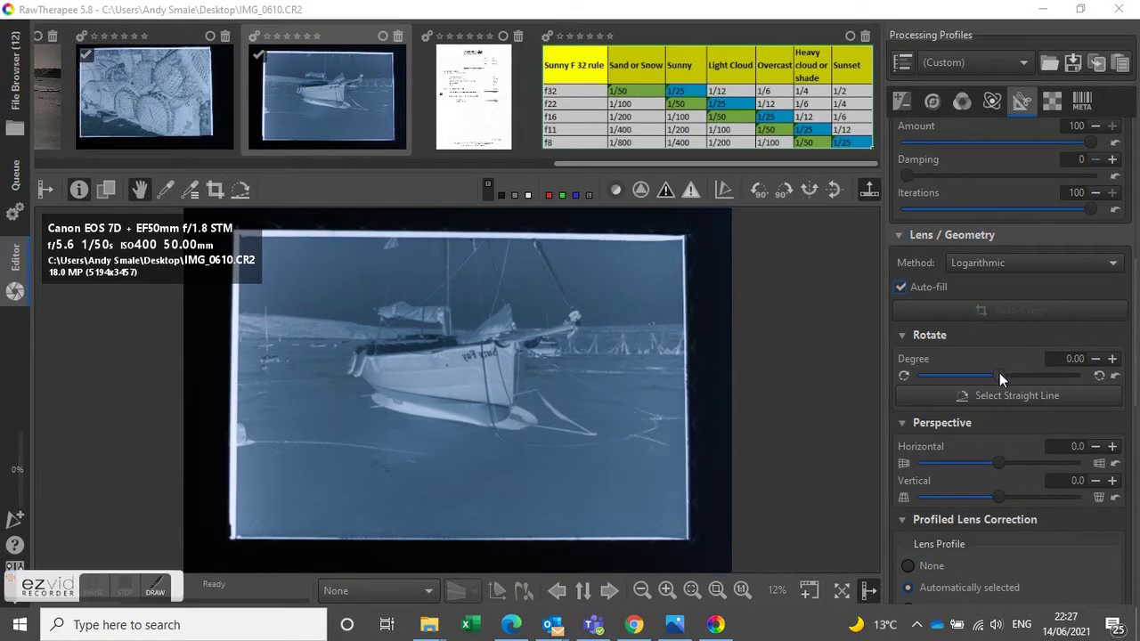
# - Rotate the scanned negative by 0.62 degrees so the film frame sits level
pyautogui.moveTo(1000, 373); pyautogui.dragTo(997, 376)
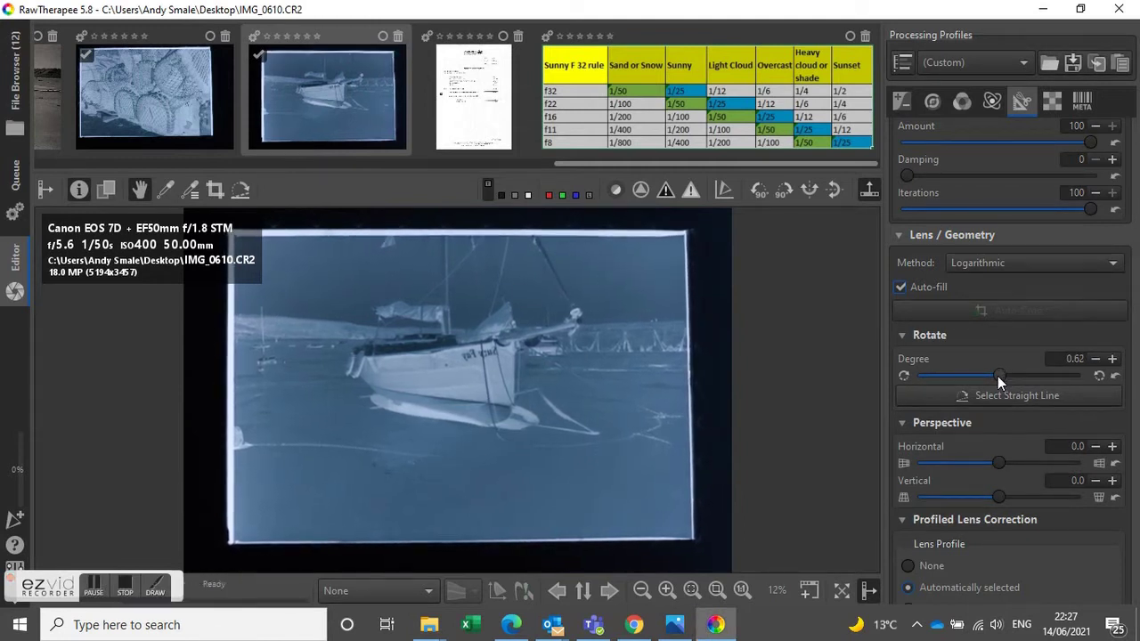
# - Crop the boat picture to just inside the negative's white border
pyautogui.click(215, 188)
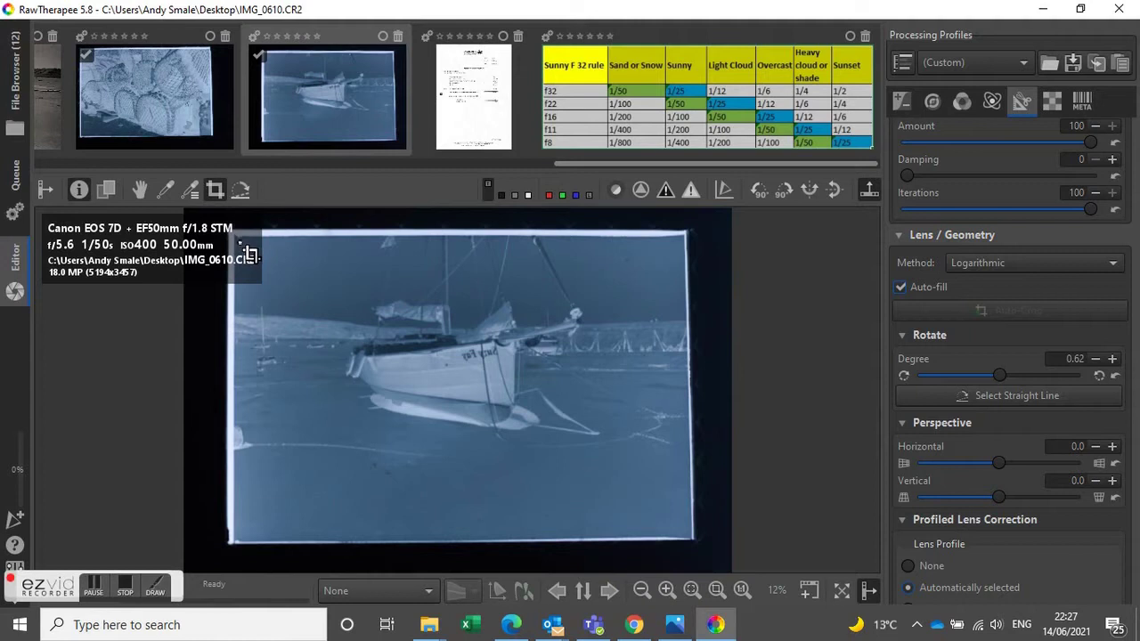
pyautogui.moveTo(248, 256); pyautogui.dragTo(694, 396)
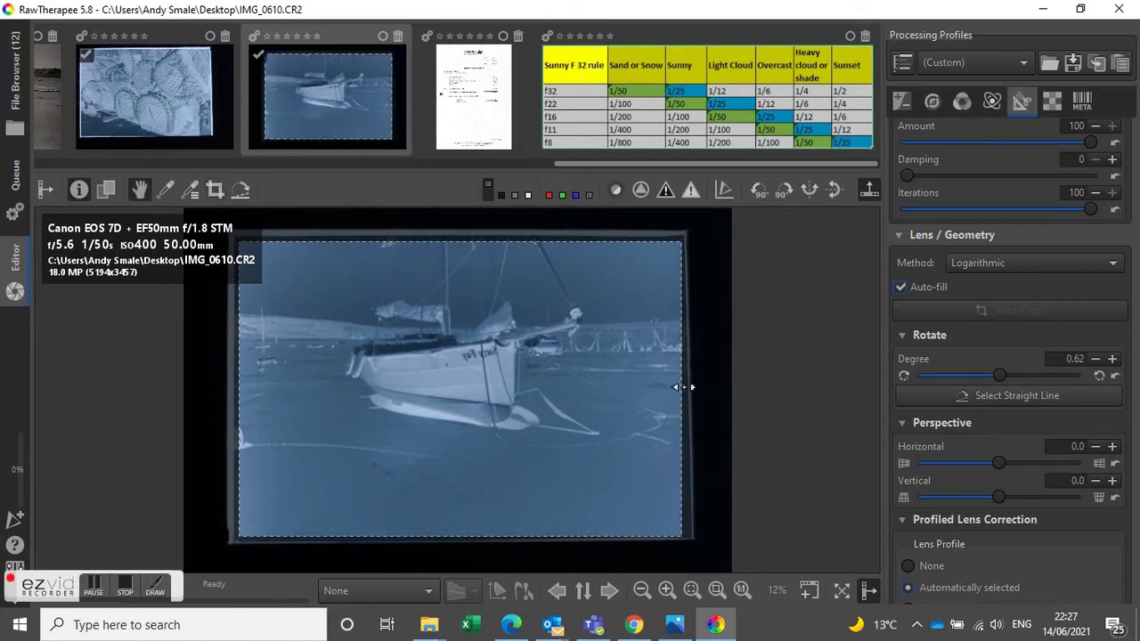
# - Enable the Film Negative module in the Raw settings to invert the scan
pyautogui.click(1057, 102)
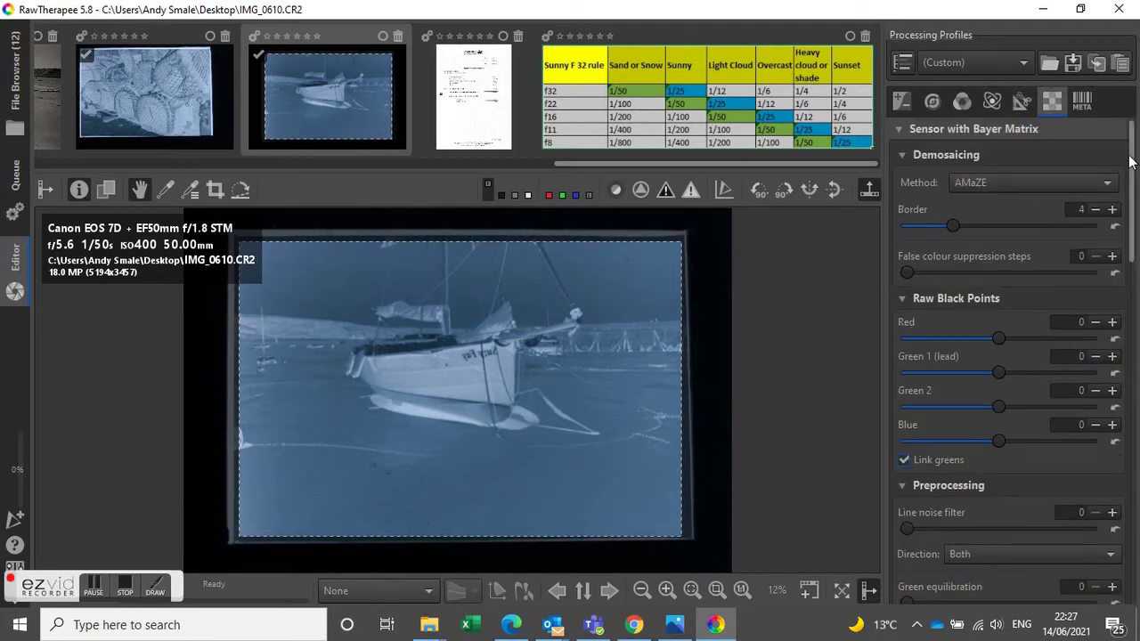
pyautogui.moveTo(1130, 162); pyautogui.dragTo(1137, 437)
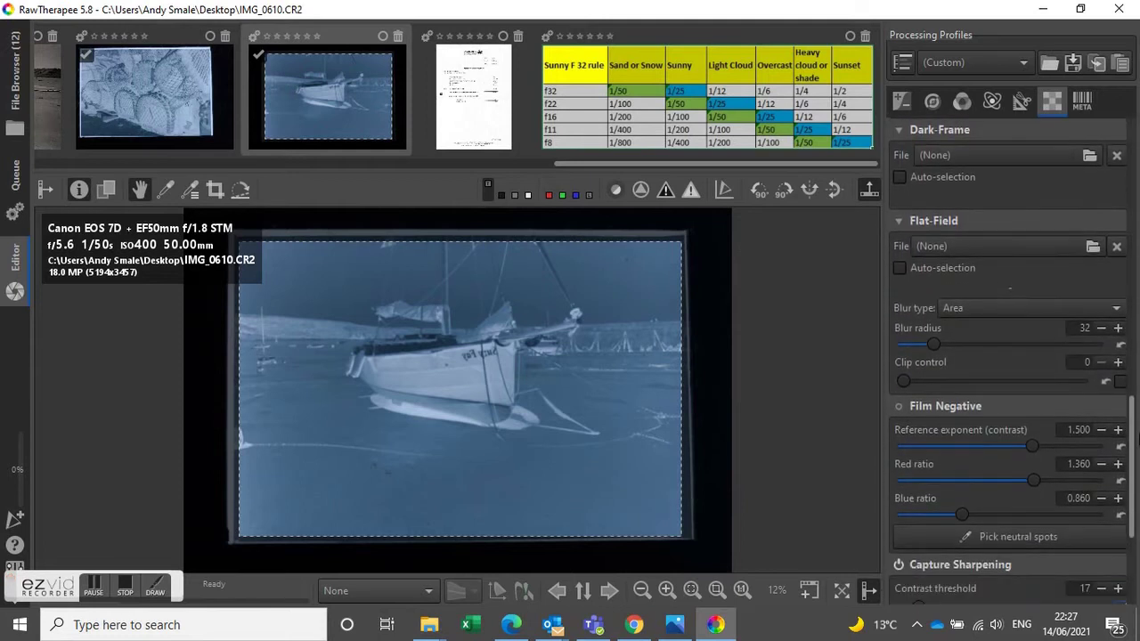
pyautogui.click(899, 407)
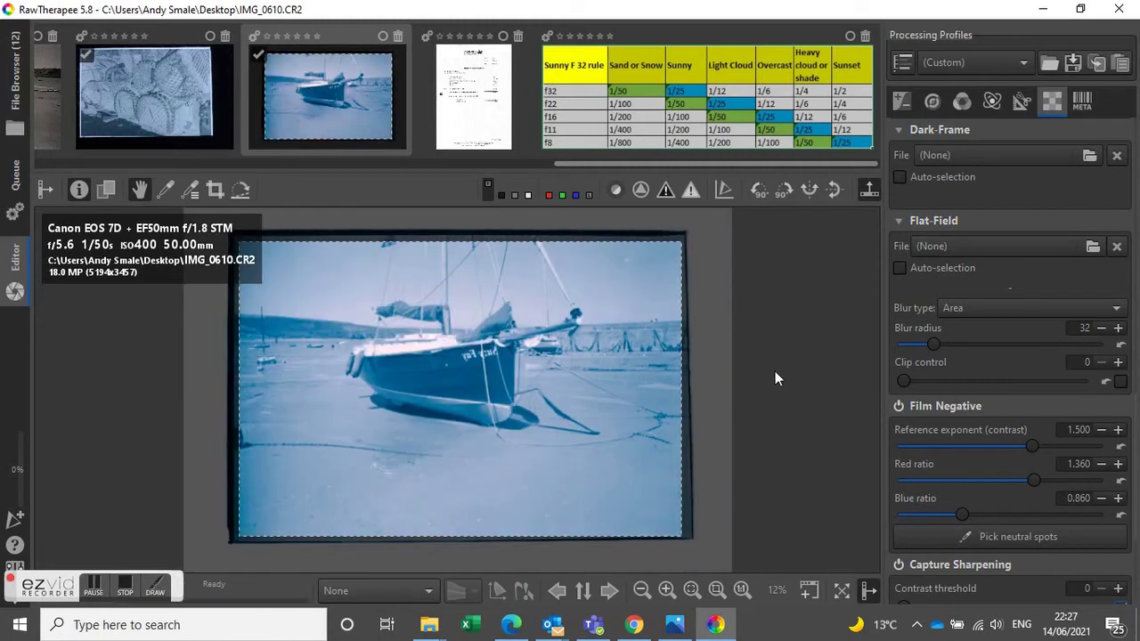
# - Enable the Black-and-White module with the Desaturation method to make the photo greyscale
pyautogui.click(962, 104)
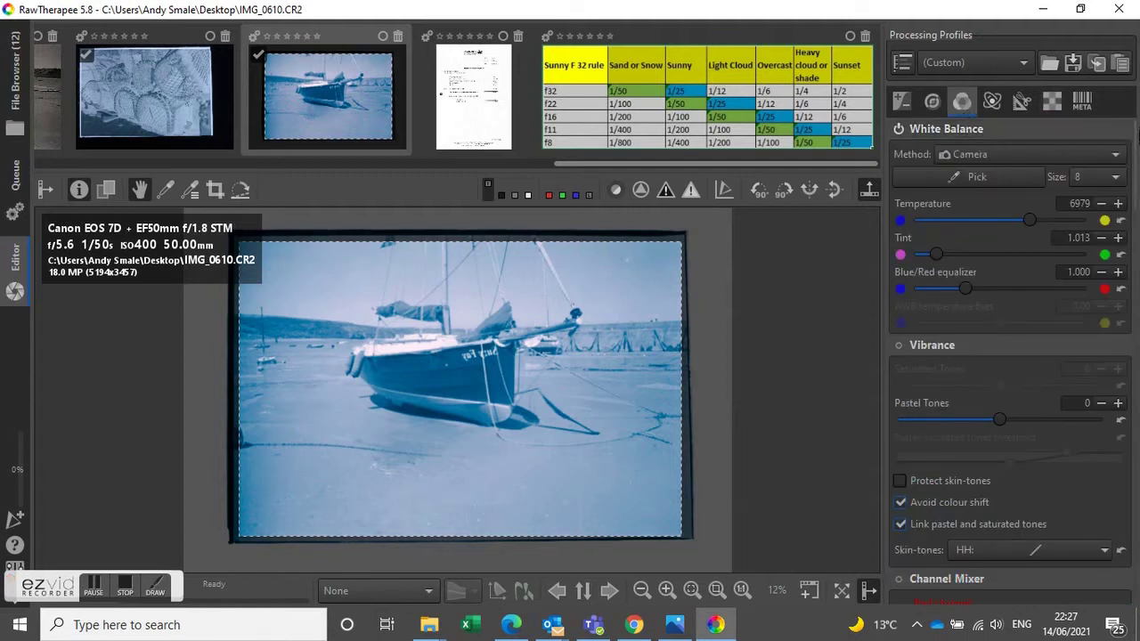
pyautogui.scroll(-10, 996, 307)
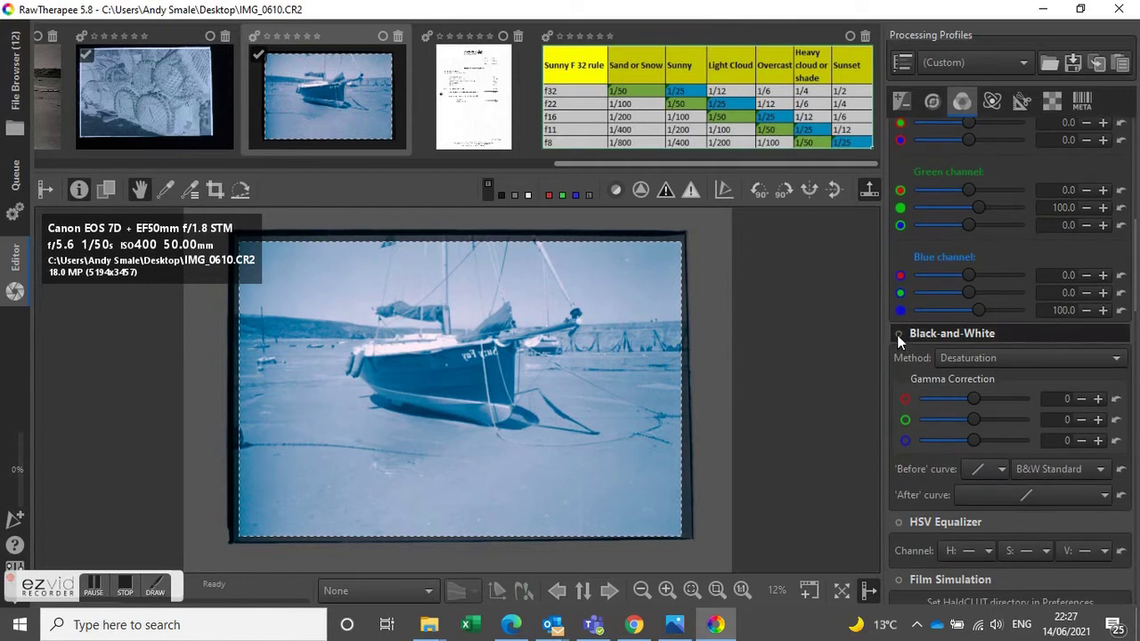
pyautogui.click(897, 334)
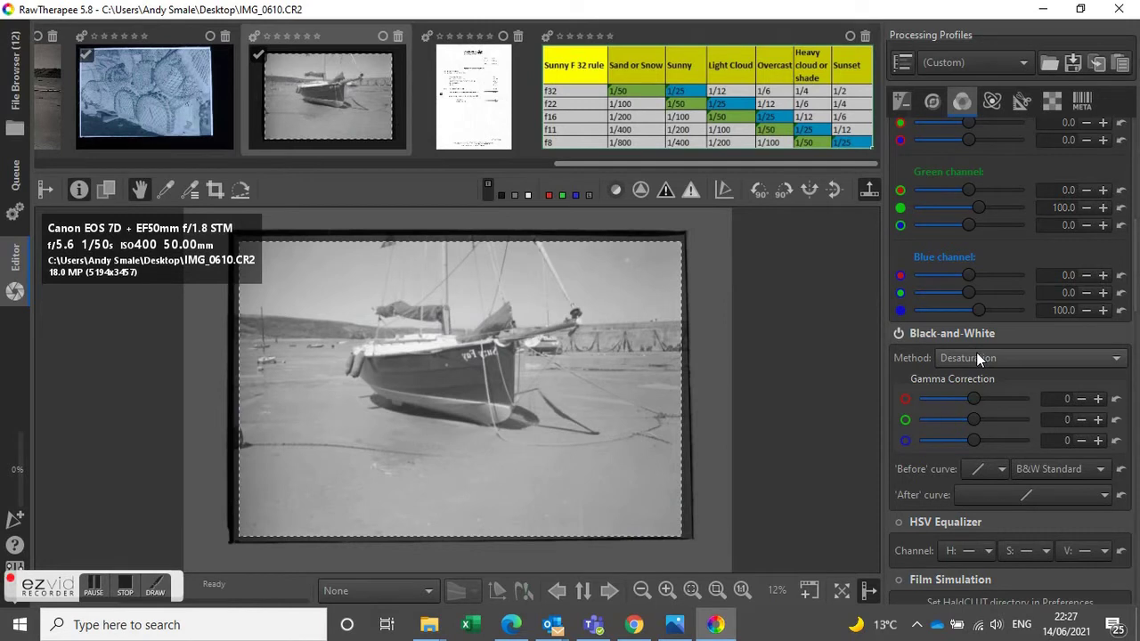
# - Set Exposure Black to 2689 and Lightness to -2
pyautogui.click(913, 100)
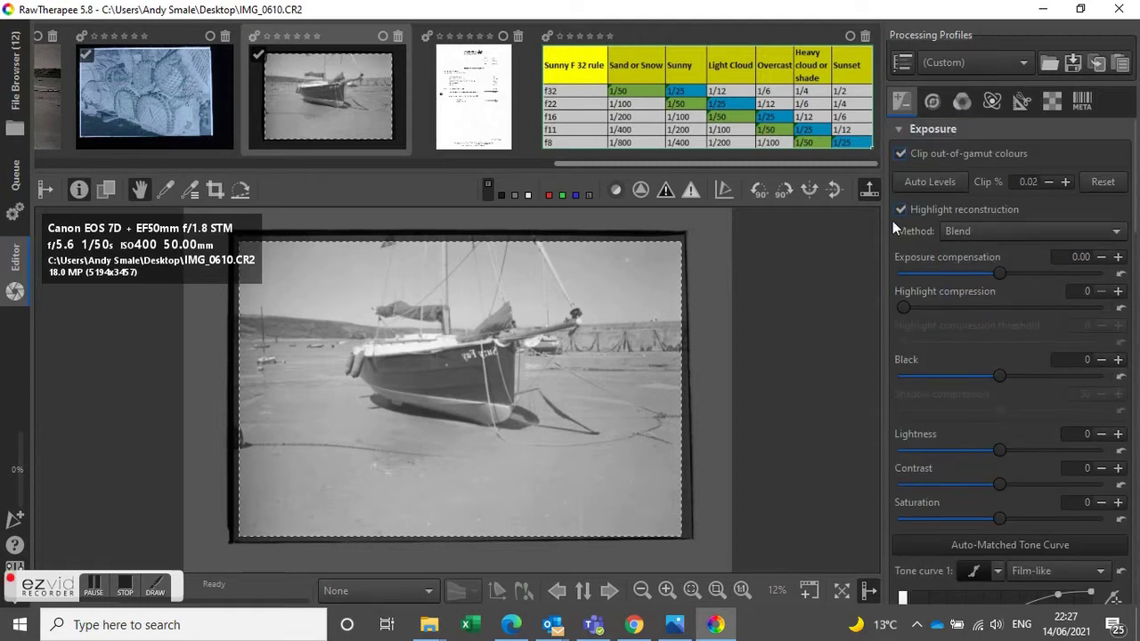
pyautogui.moveTo(1002, 377); pyautogui.dragTo(1026, 375)
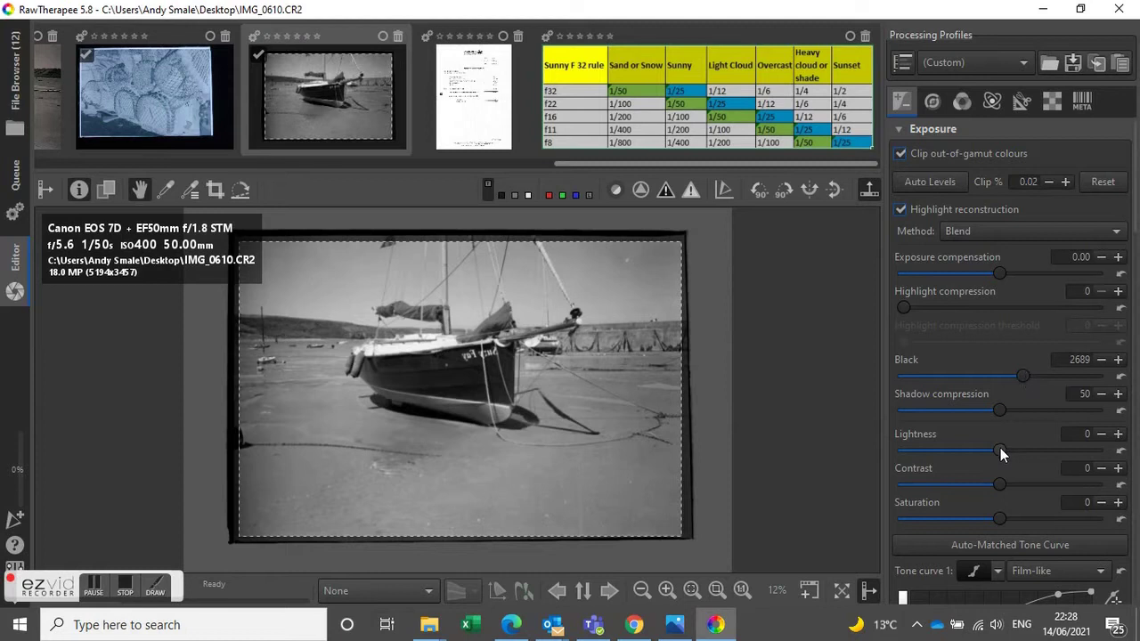
pyautogui.moveTo(999, 451); pyautogui.dragTo(997, 448)
# - Flip the photo horizontally so the boat's name reads correctly
pyautogui.click(807, 191)
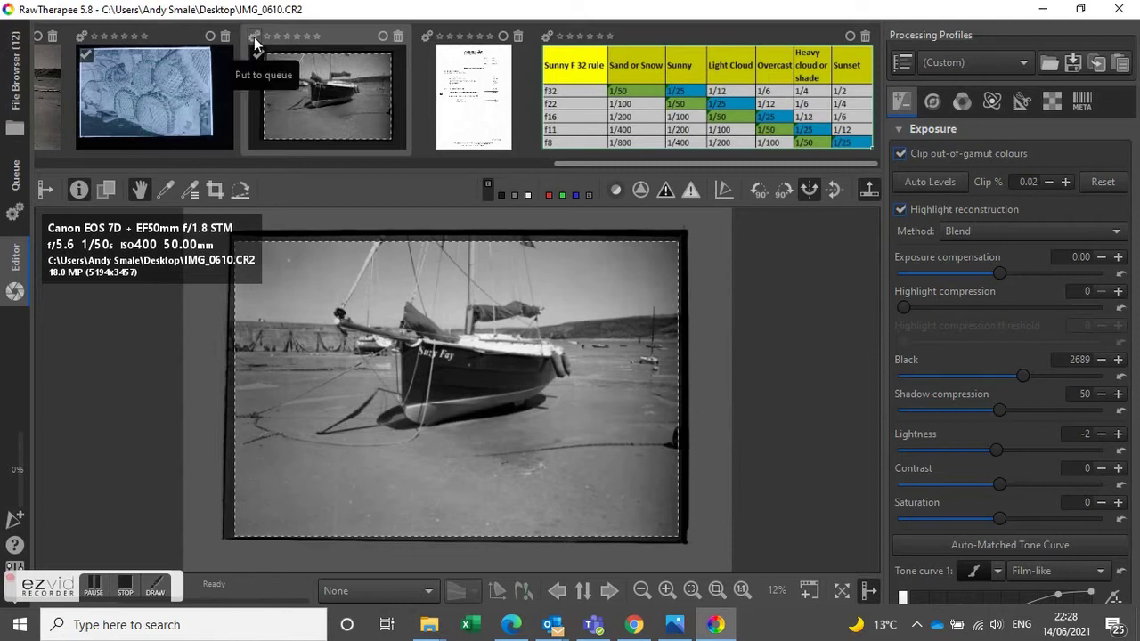
# - Put the edited boat photo into the processing queue
pyautogui.click(256, 37)
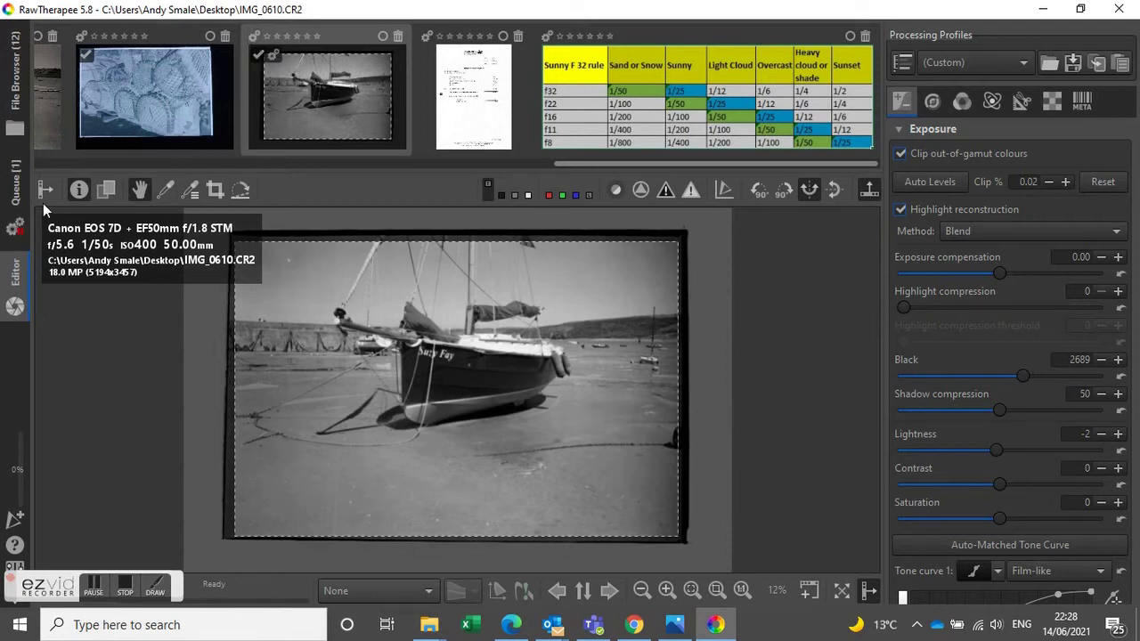
# - Run the processing queue to export the boat photo as JPEG, then close RawTherapee
pyautogui.click(13, 194)
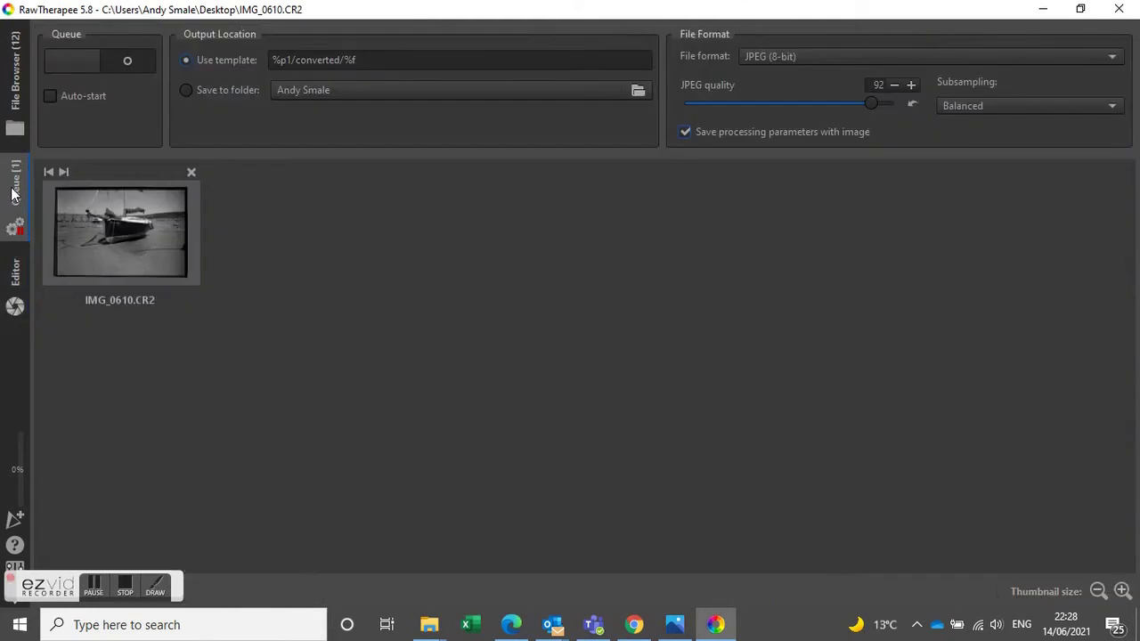
pyautogui.click(140, 63)
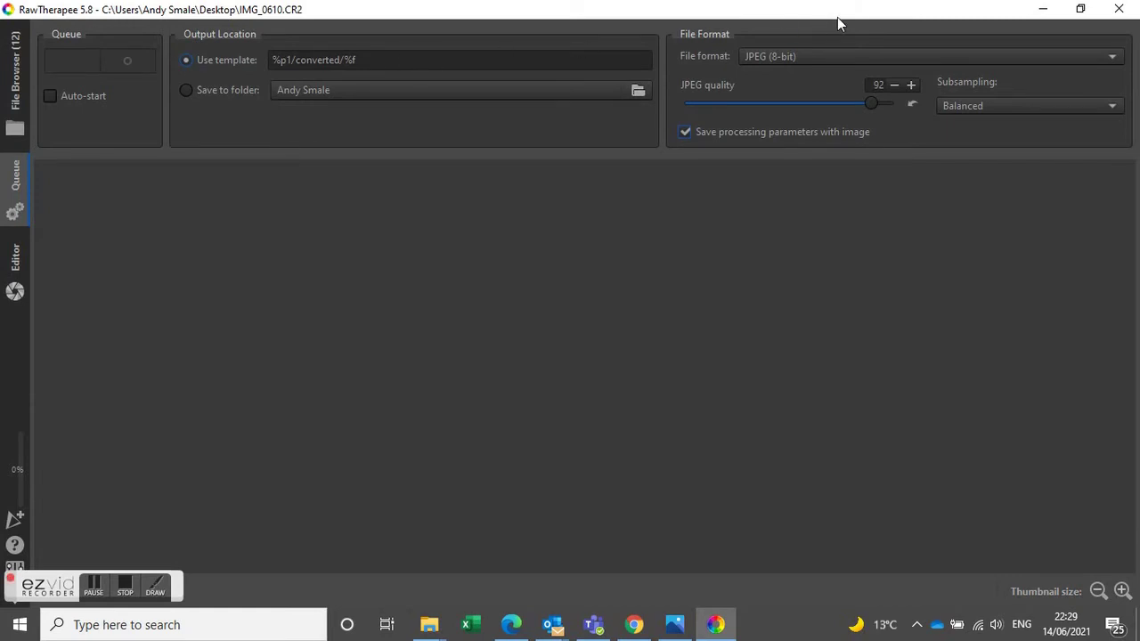
pyautogui.click(1128, 12)
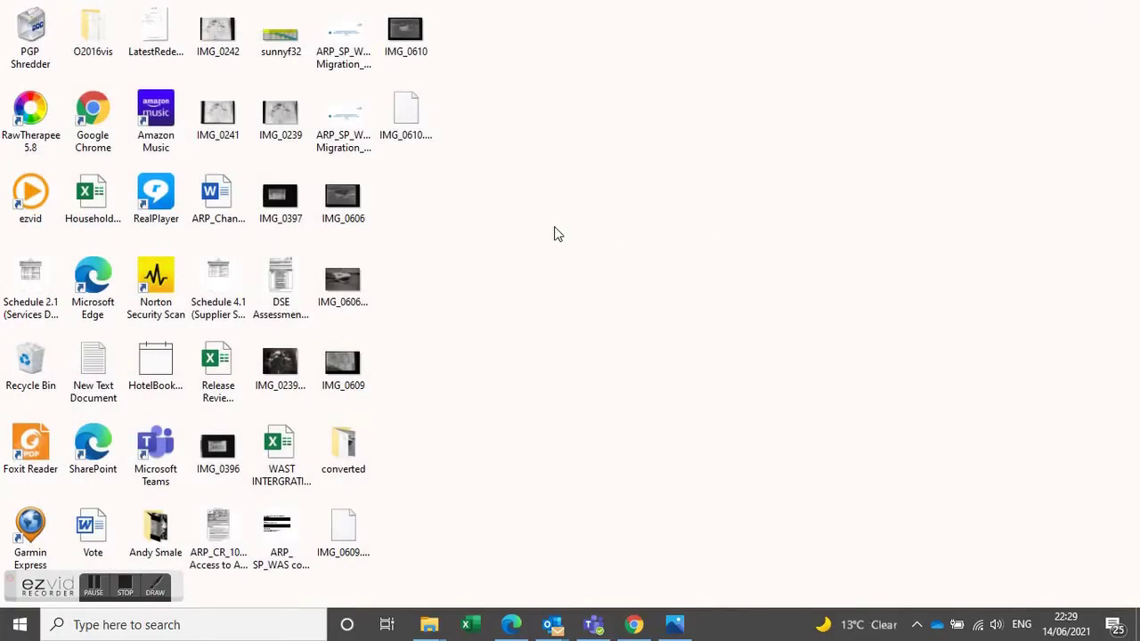
# - Open IMG_0610 from the converted folder with GIMP
pyautogui.doubleClick(347, 451)
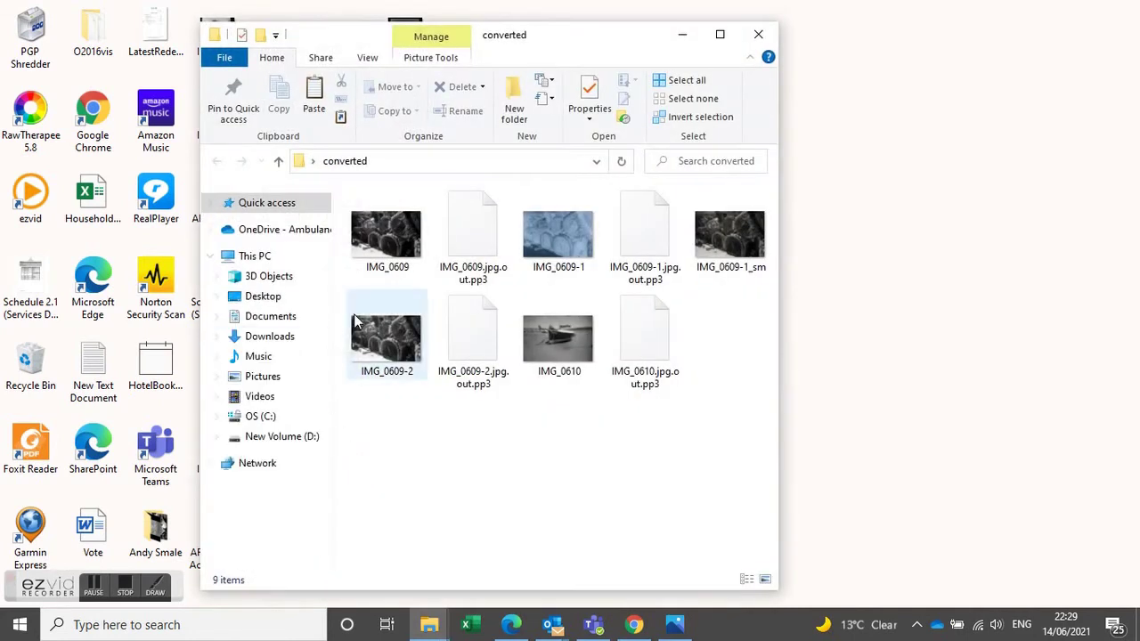
pyautogui.click(580, 336)
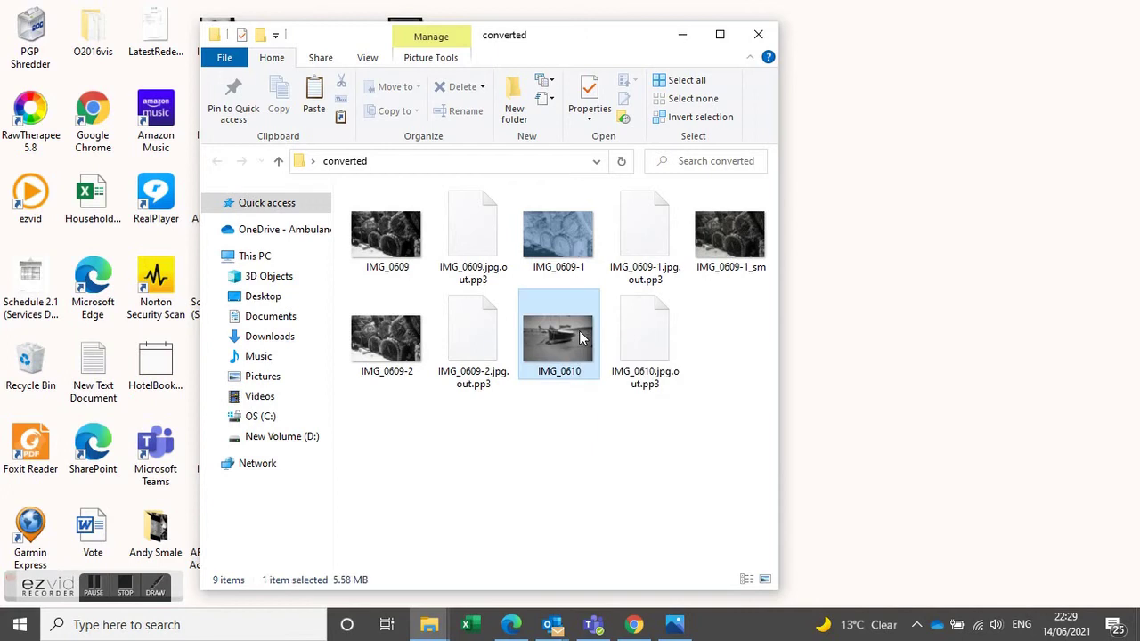
pyautogui.rightClick(581, 337)
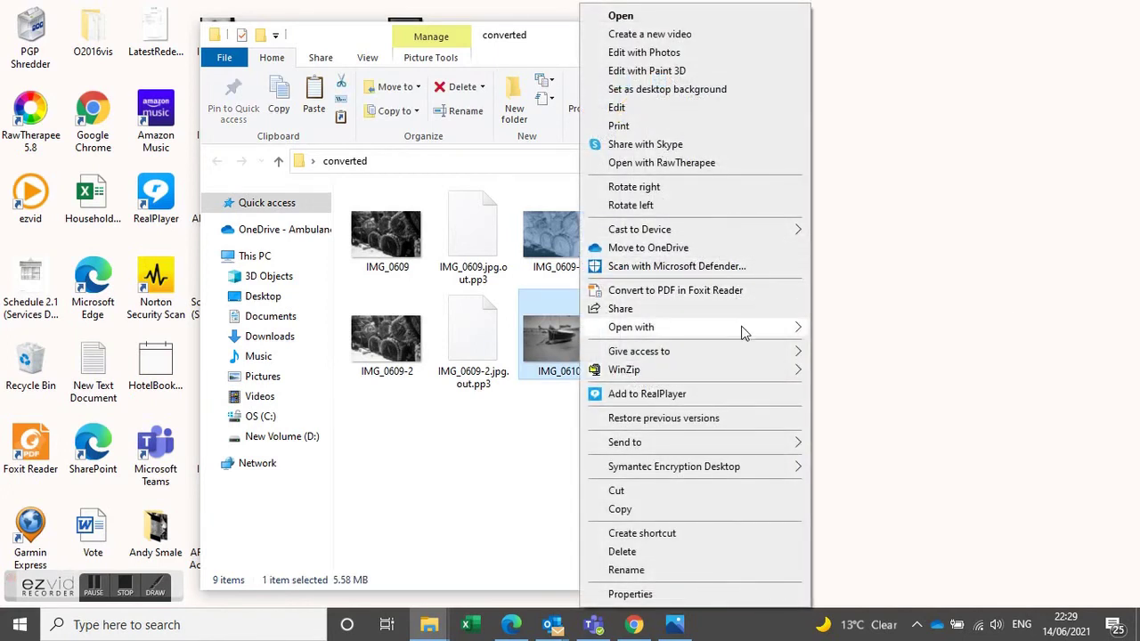
pyautogui.moveTo(743, 329)
pyautogui.click(847, 330)
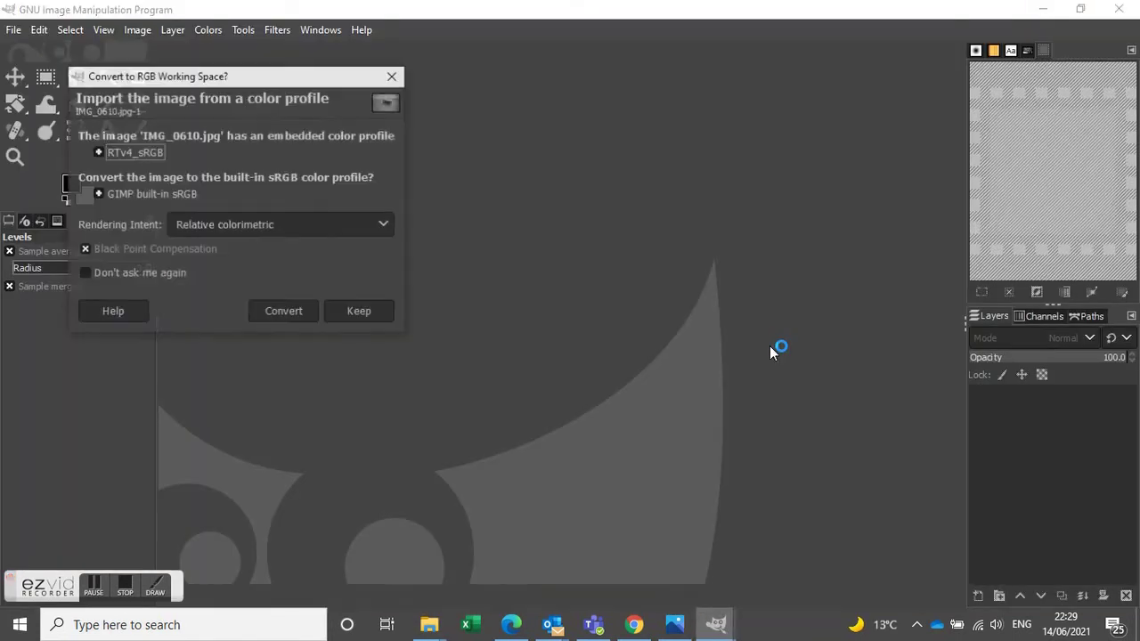
# - Convert IMG_0610 to GIMP's built-in sRGB profile and browse the menus toward Levels
pyautogui.click(303, 317)
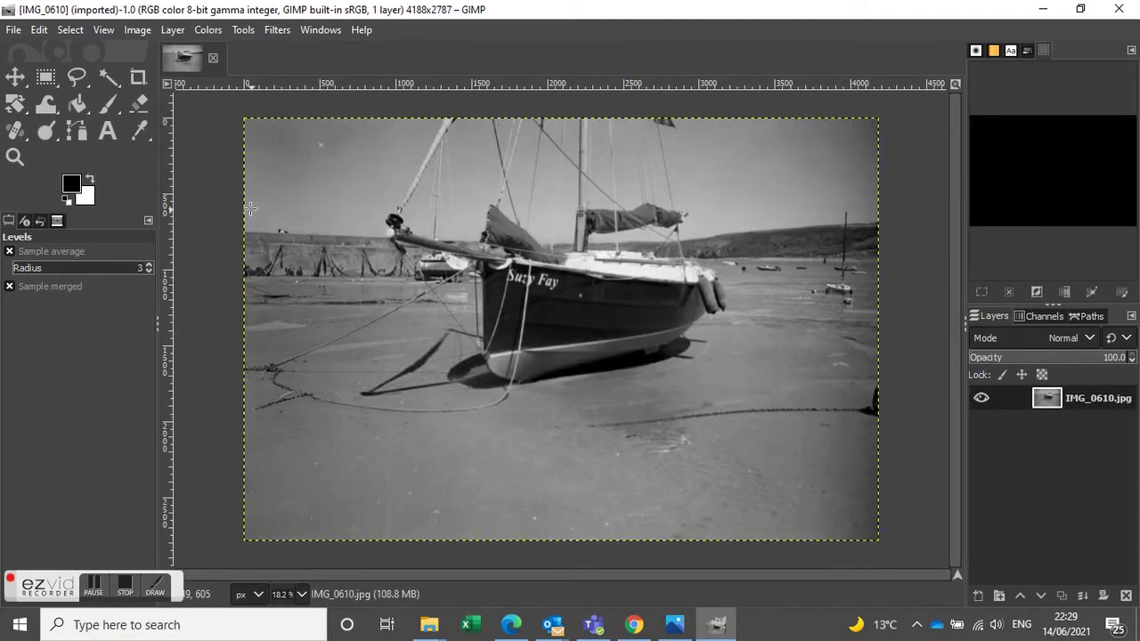
pyautogui.click(136, 32)
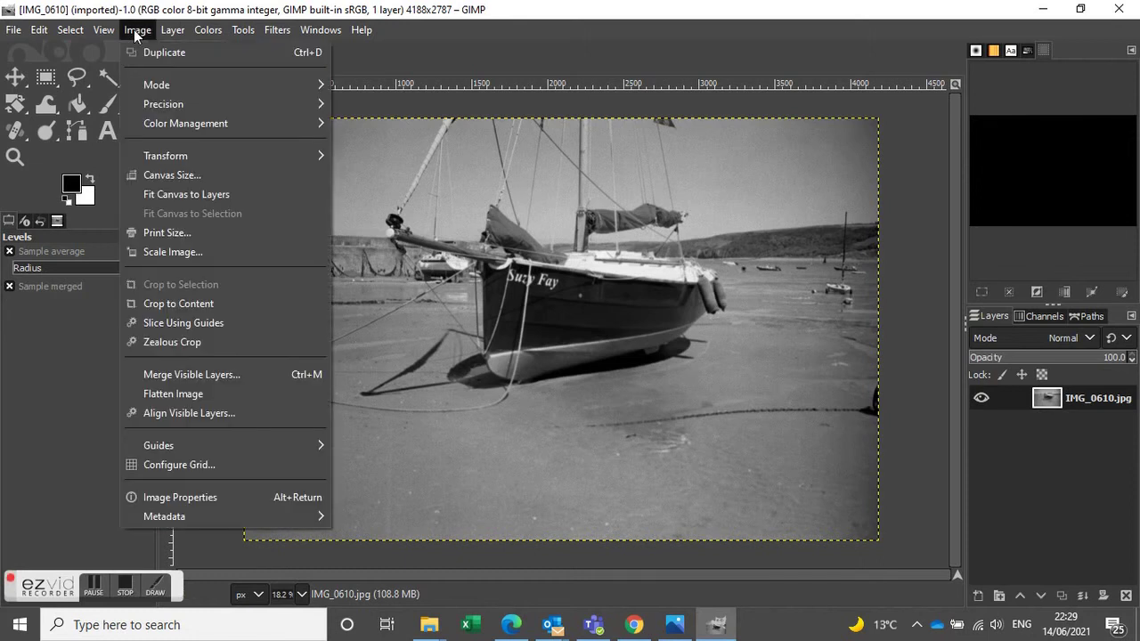
pyautogui.moveTo(177, 83)
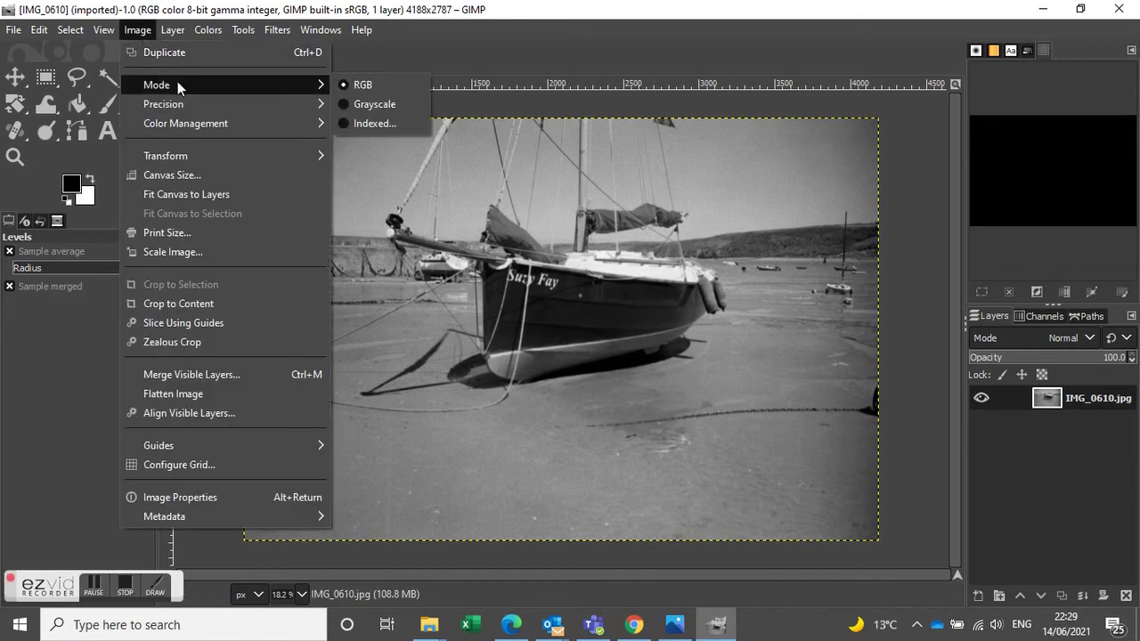
pyautogui.moveTo(208, 29)
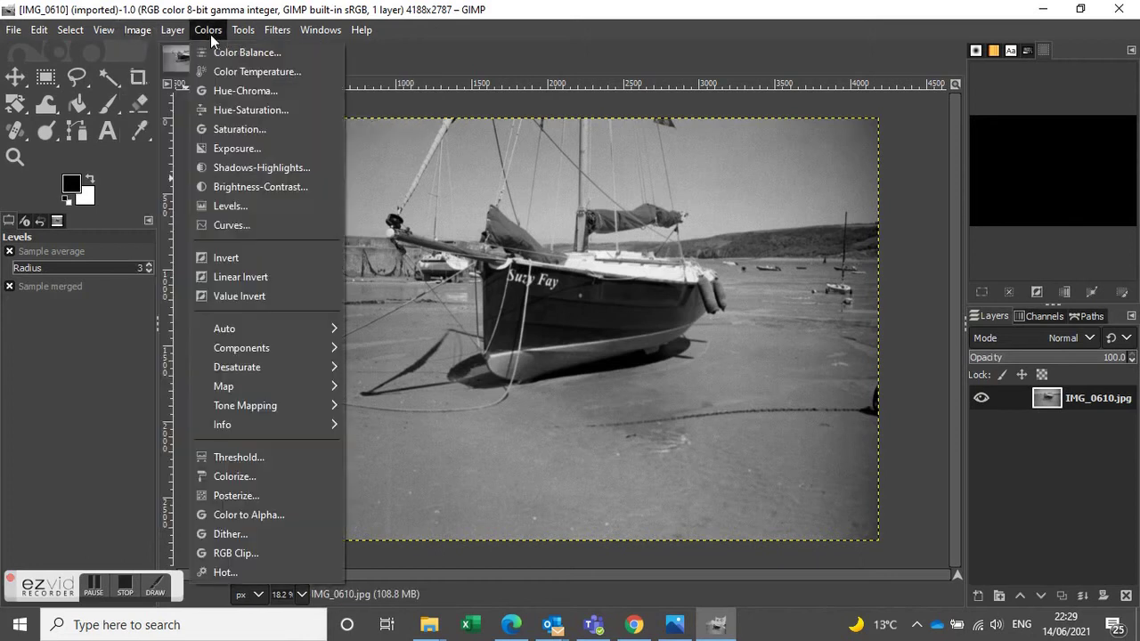
# - Apply a Levels adjustment with the midtone gamma set to 0.79
pyautogui.click(254, 205)
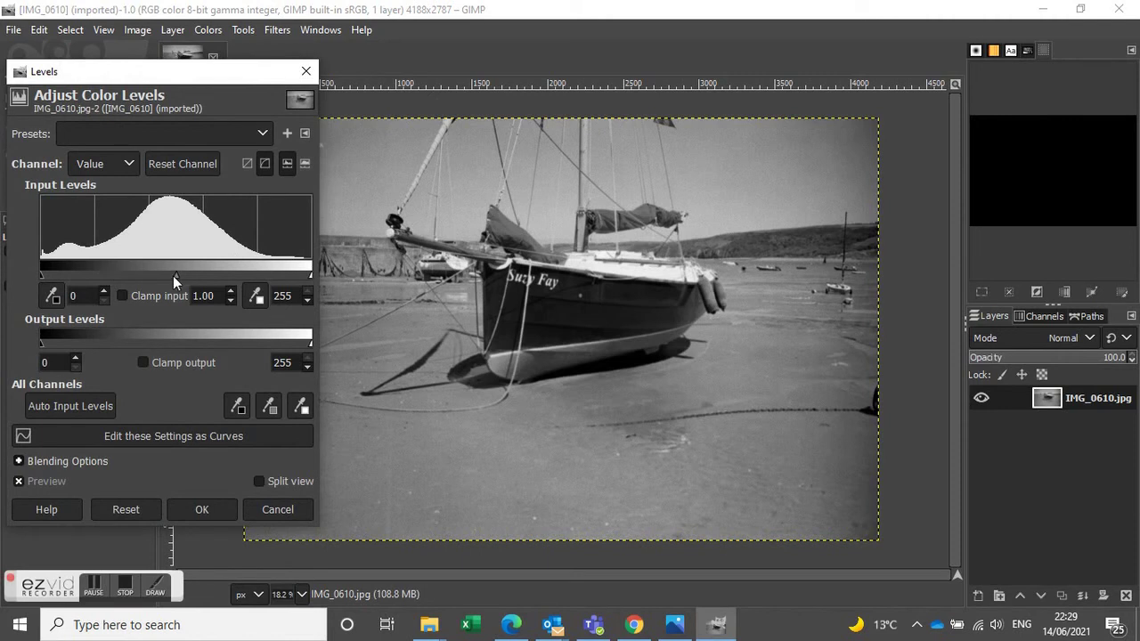
pyautogui.moveTo(176, 281); pyautogui.dragTo(190, 279)
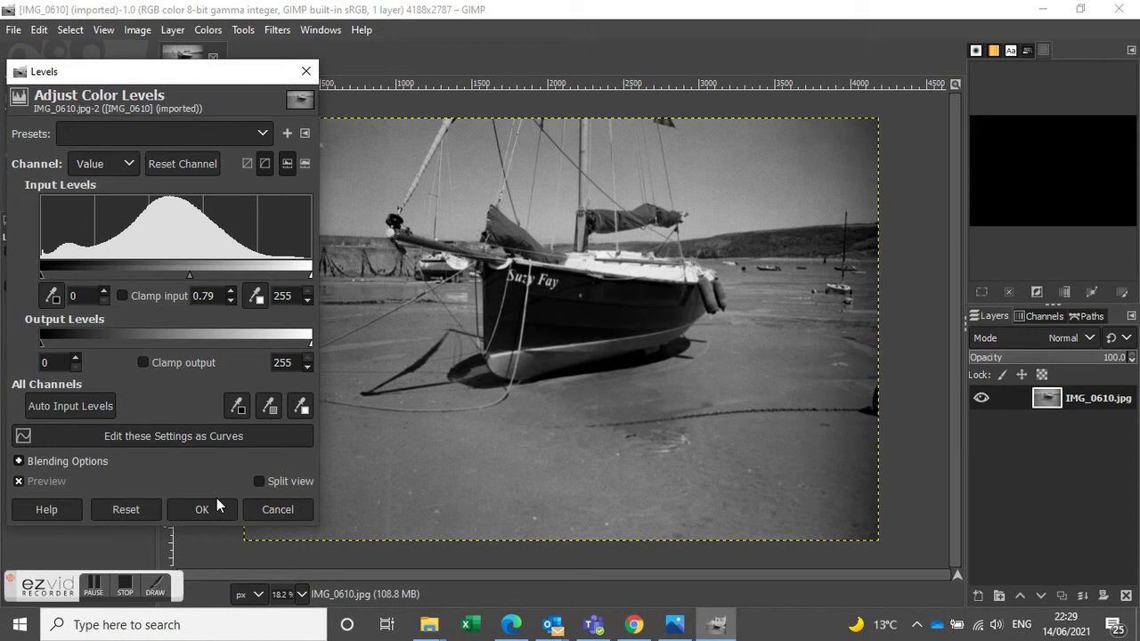
pyautogui.click(203, 510)
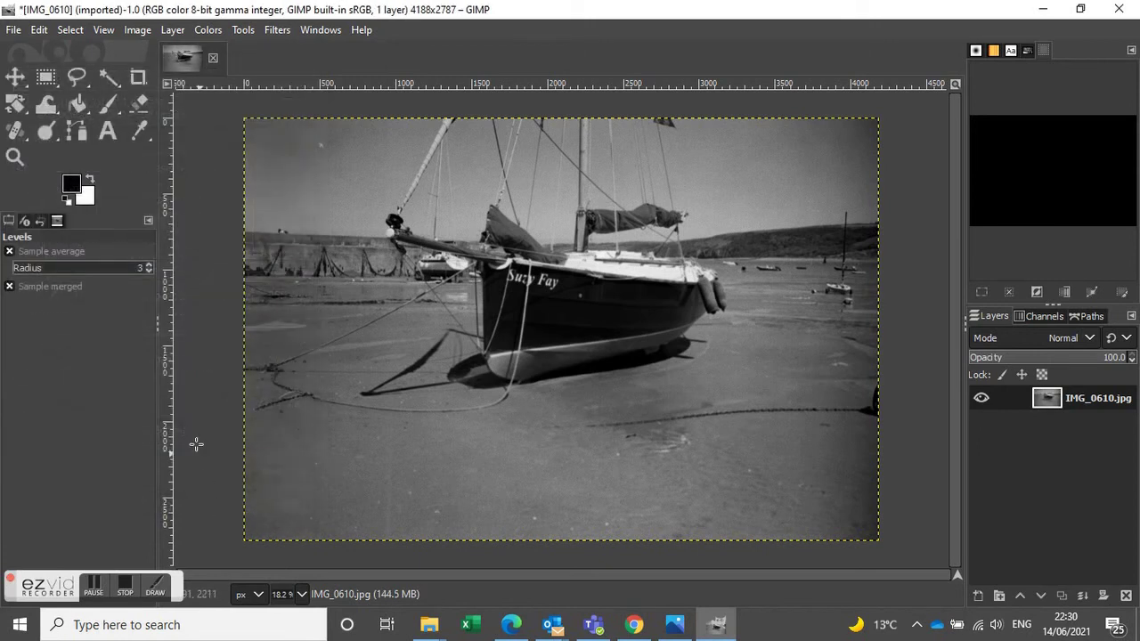
# - Colorize the boat photo with hue 0, saturation 0.5 and opacity 6.1 for a faint warm tint
pyautogui.click(203, 33)
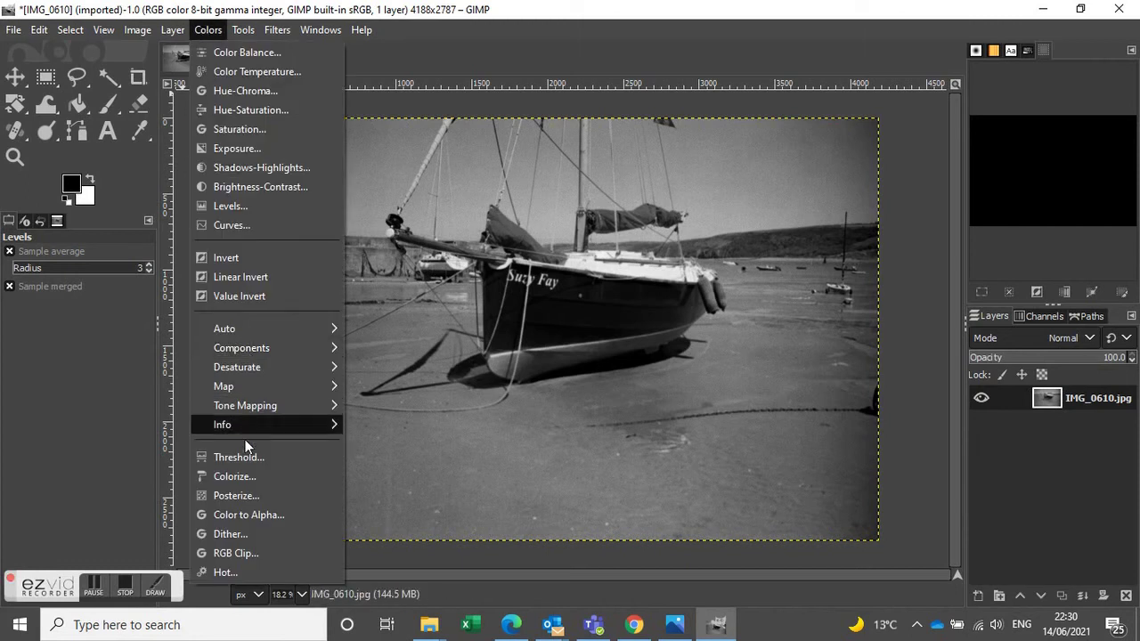
pyautogui.click(249, 482)
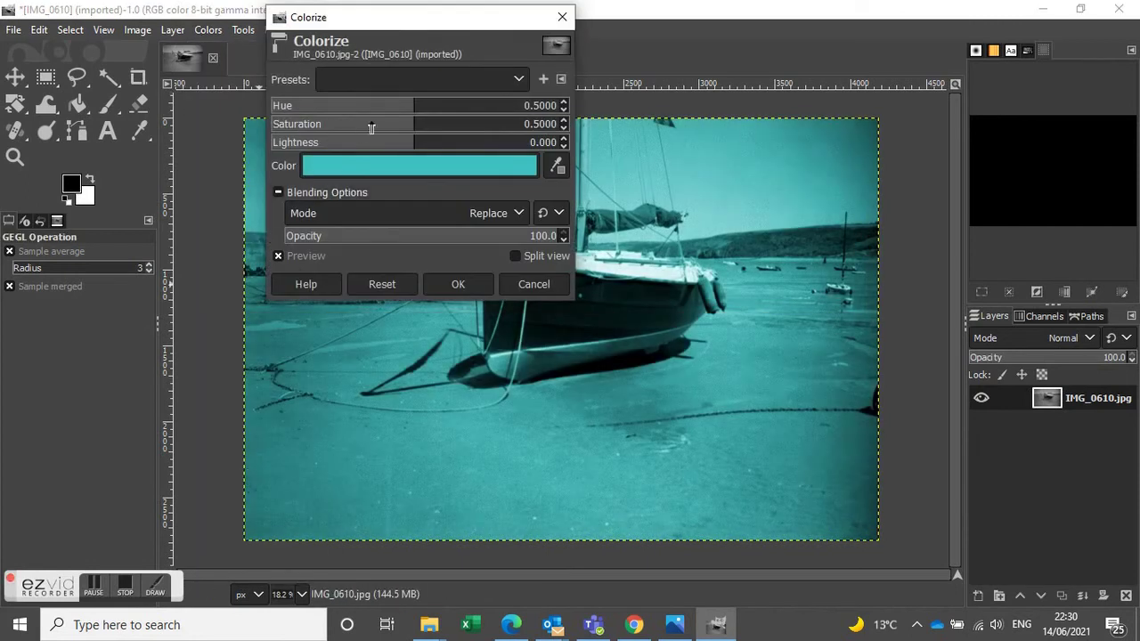
pyautogui.moveTo(415, 107); pyautogui.dragTo(265, 101)
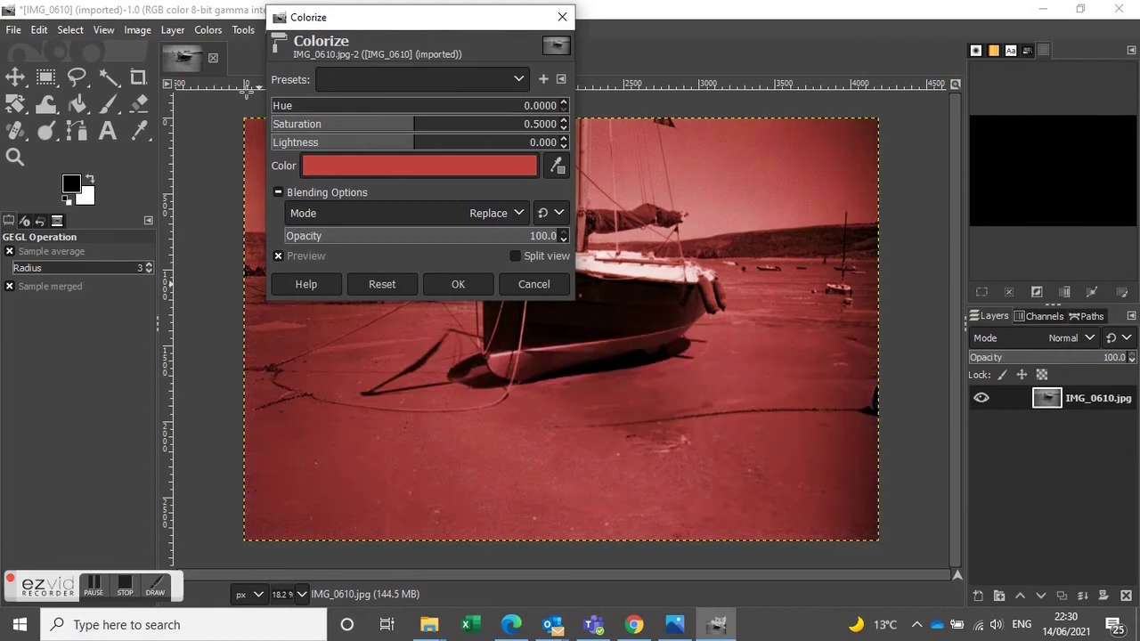
pyautogui.click(547, 237)
pyautogui.write('6.1')
pyautogui.press('Return')
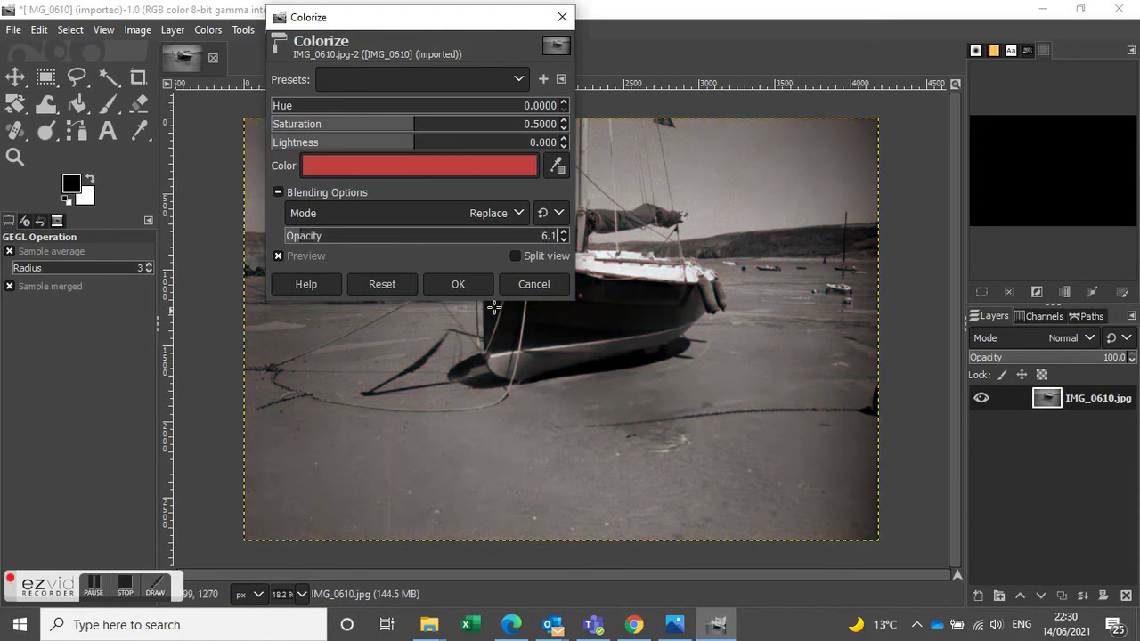
pyautogui.click(461, 286)
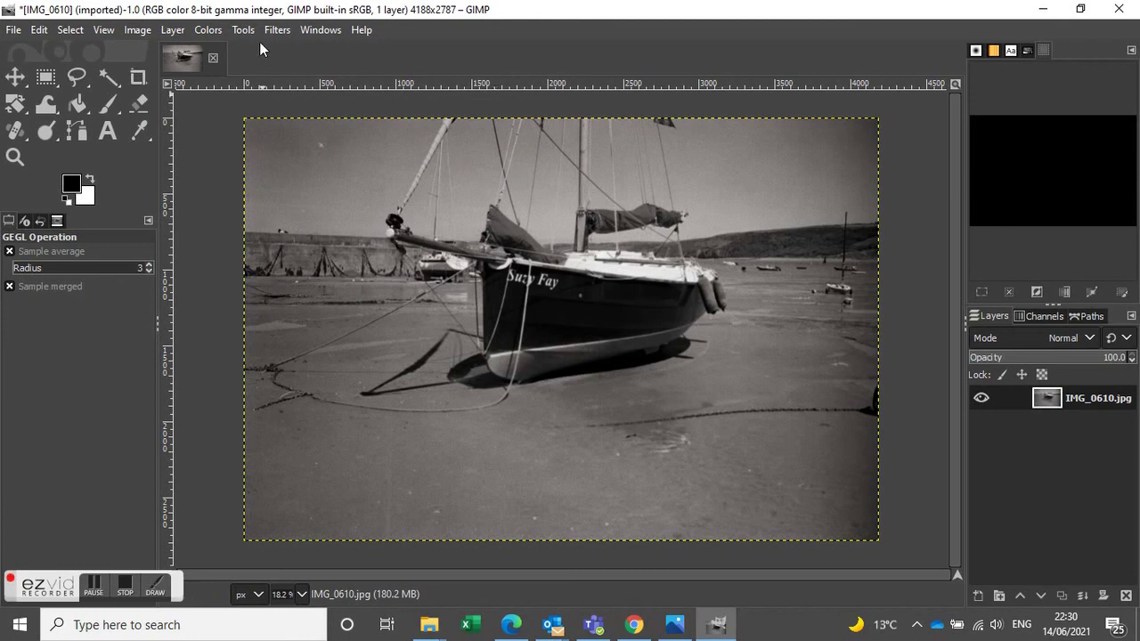
# - Scale the image from 4188×2787 down to 1500×998 pixels with width 1500 and the chain linked
pyautogui.click(146, 32)
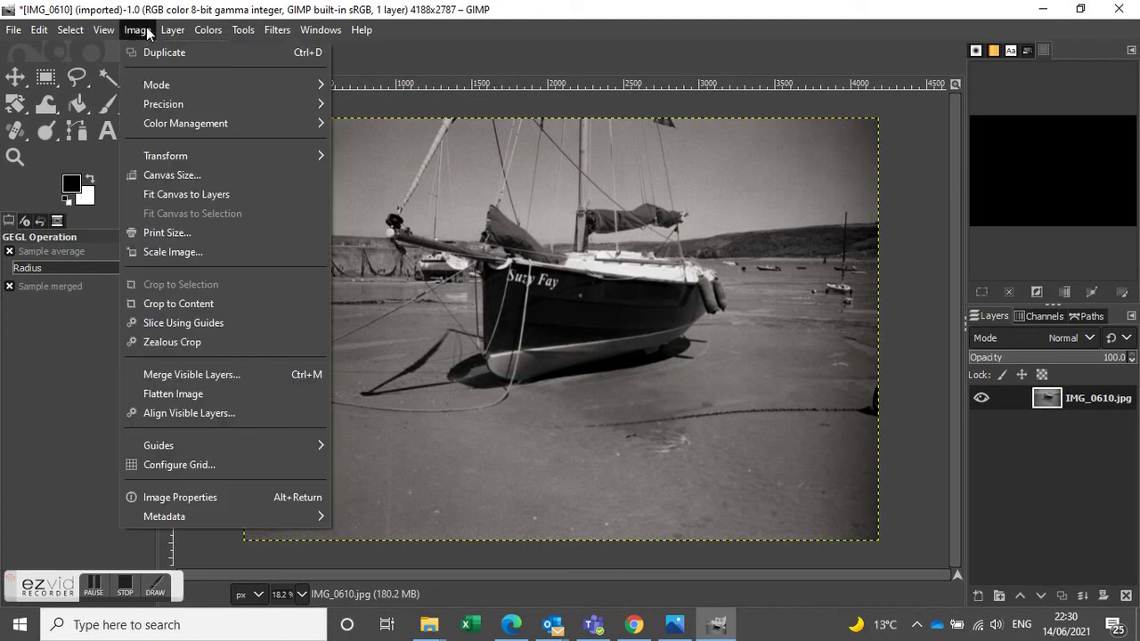
pyautogui.click(193, 249)
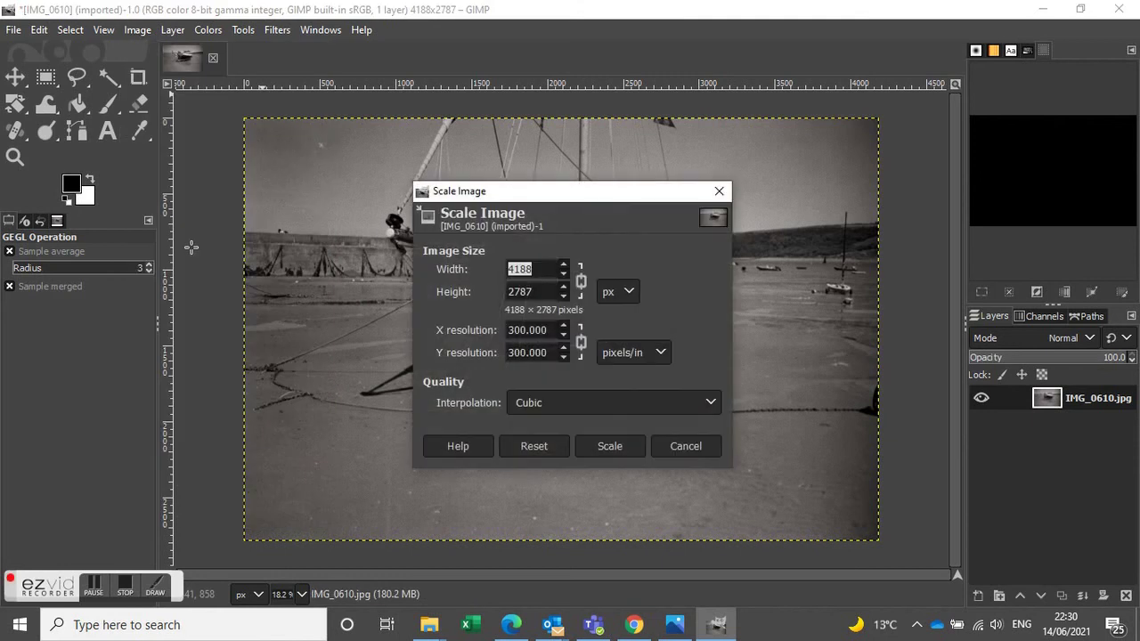
pyautogui.write('1500')
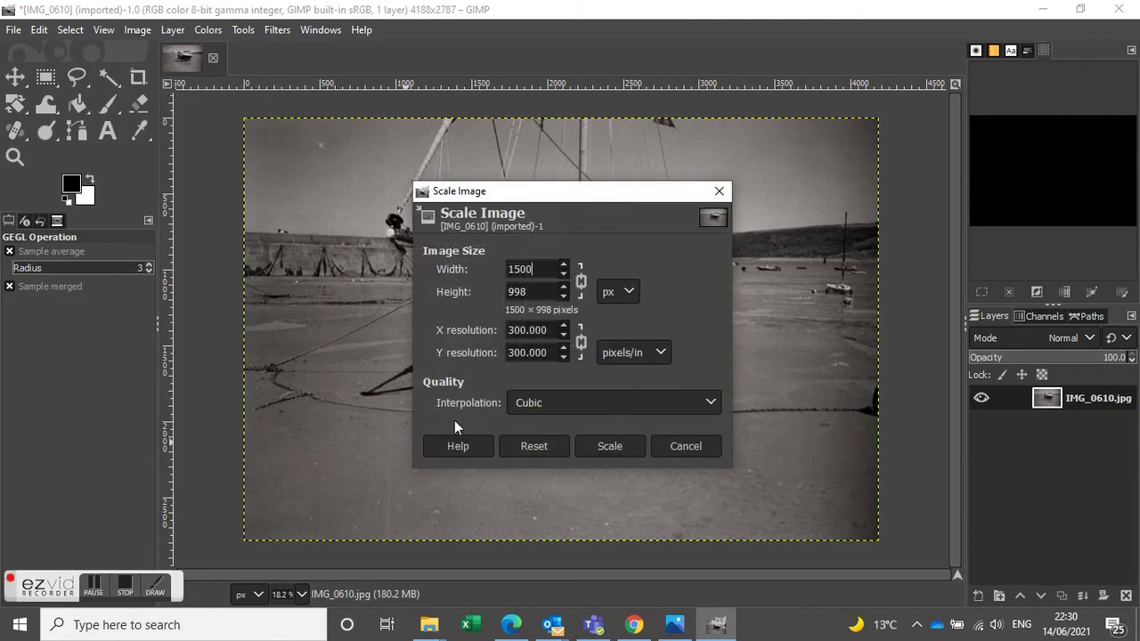
pyautogui.click(611, 447)
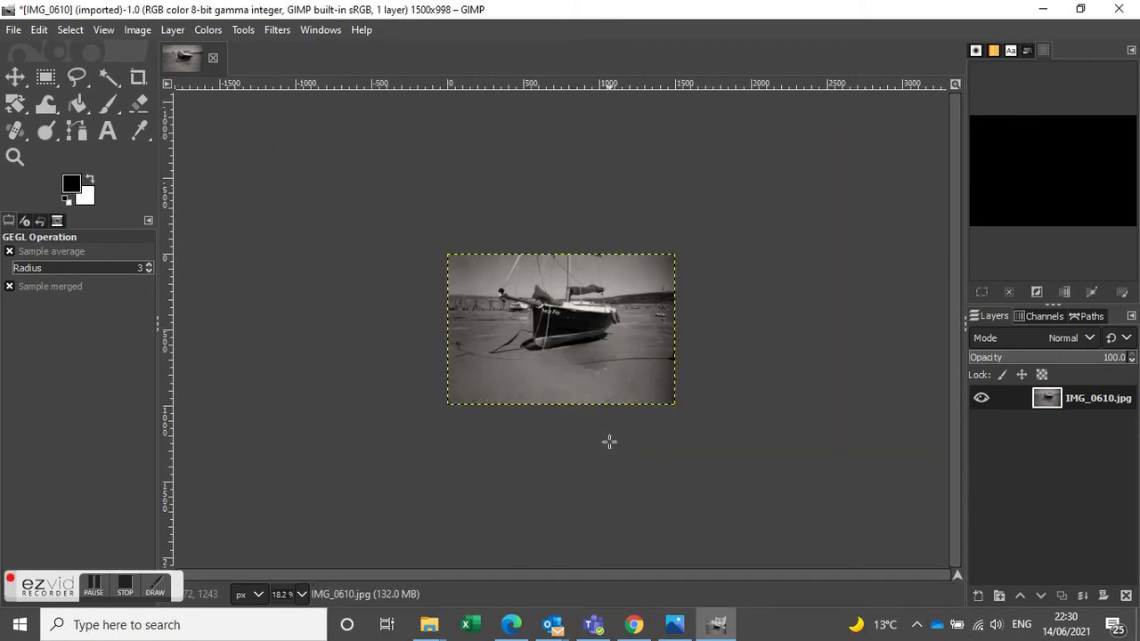
# - Apply Unsharp Mask with radius 3, amount 0.5 and threshold 0 to the resized photo
pyautogui.click(277, 34)
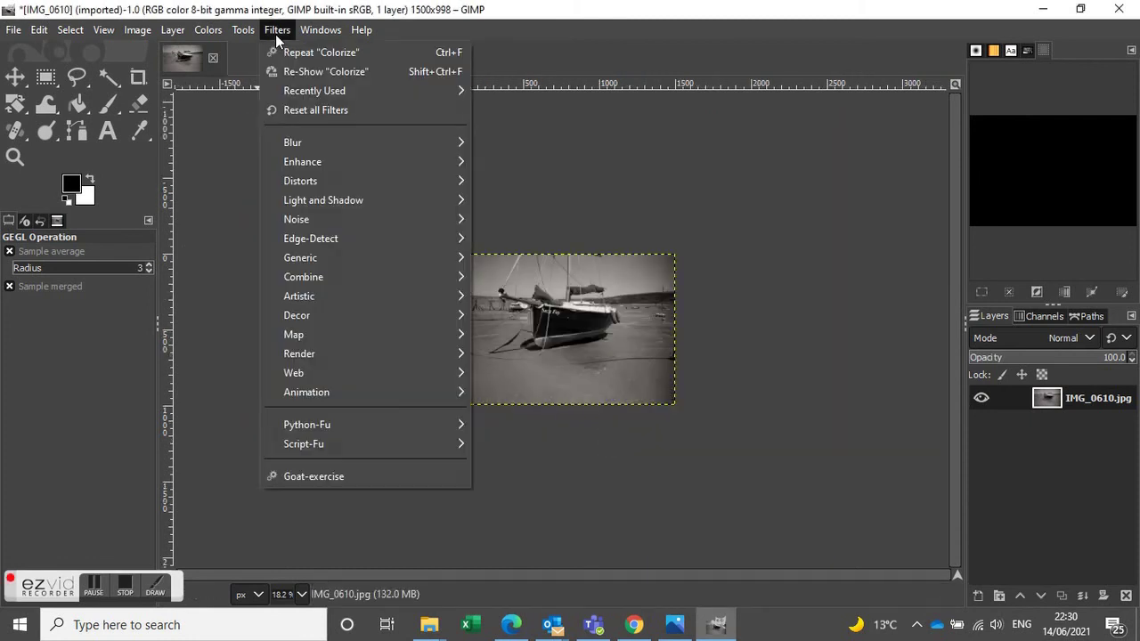
pyautogui.moveTo(327, 165)
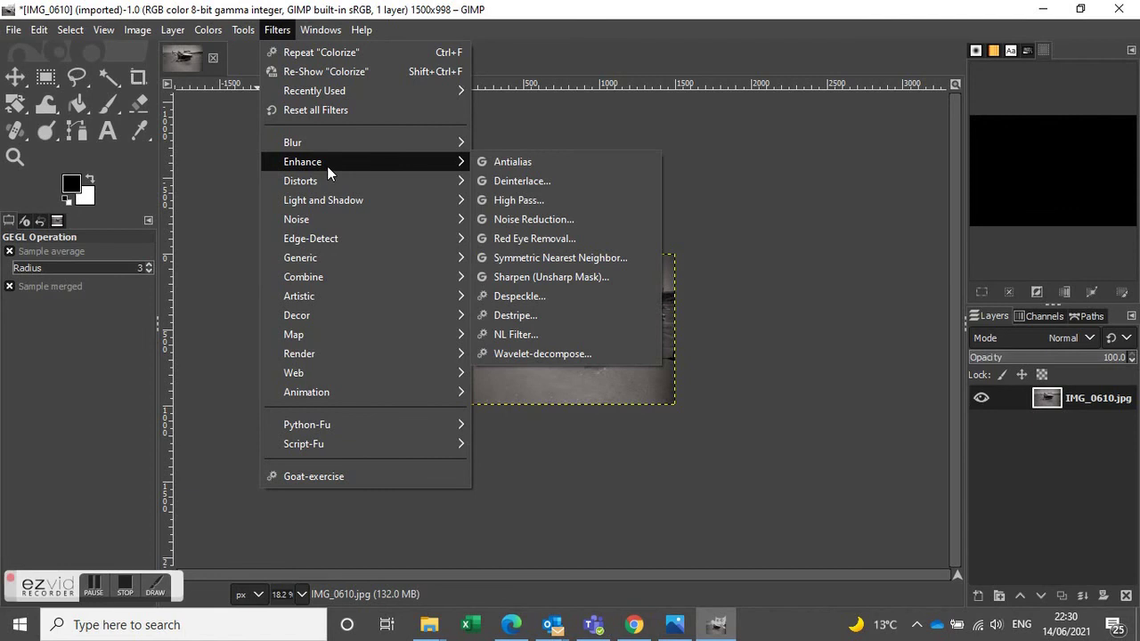
pyautogui.click(550, 281)
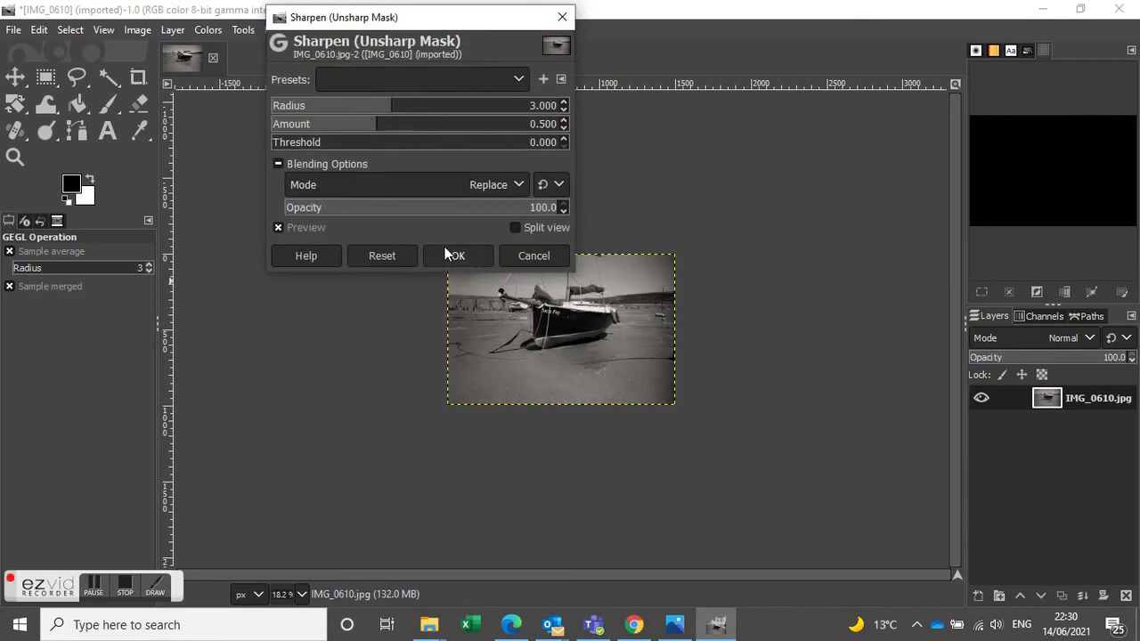
pyautogui.click(449, 254)
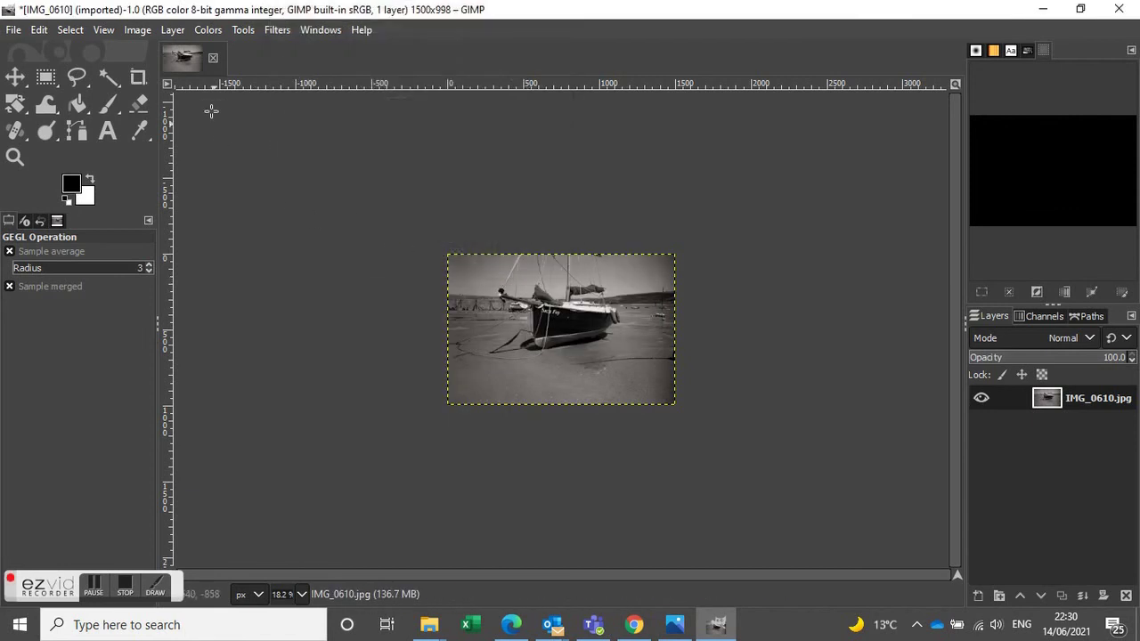
# - Export the photo as IMG_0610_sm.jpg at JPEG quality 92 into the Desktop's converted folder
pyautogui.click(11, 32)
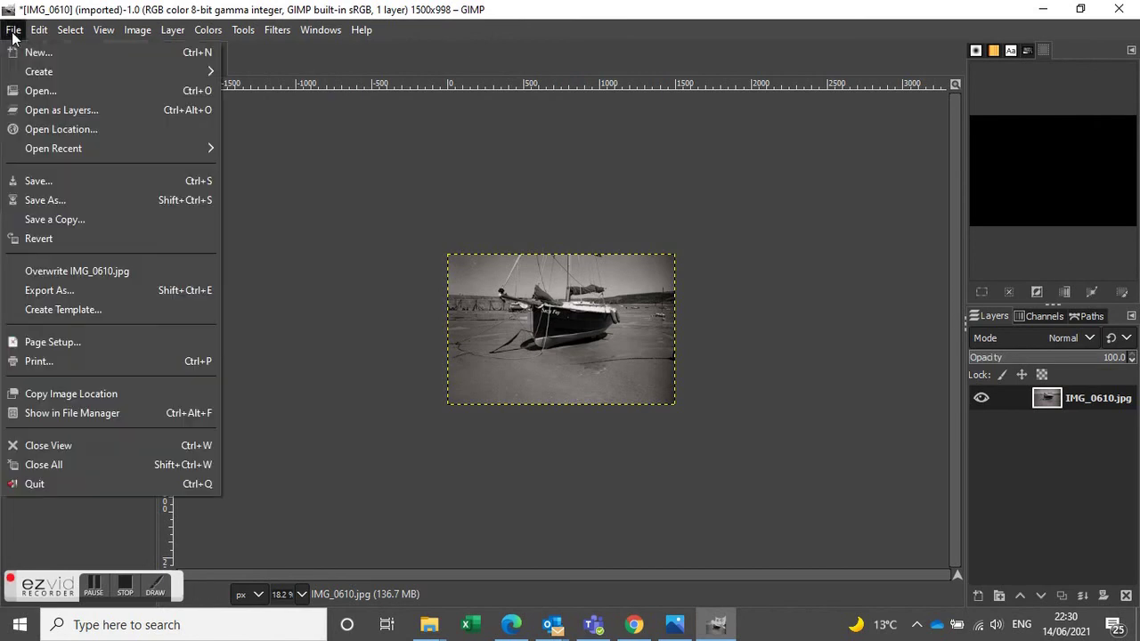
pyautogui.click(85, 288)
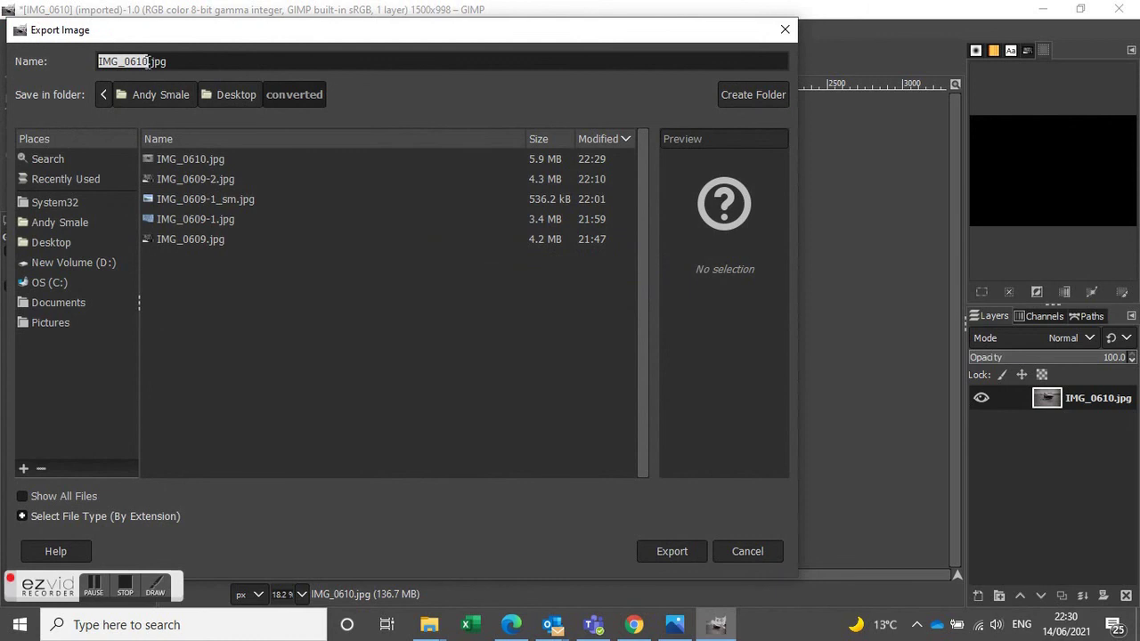
pyautogui.click(147, 60)
pyautogui.write('_sm')
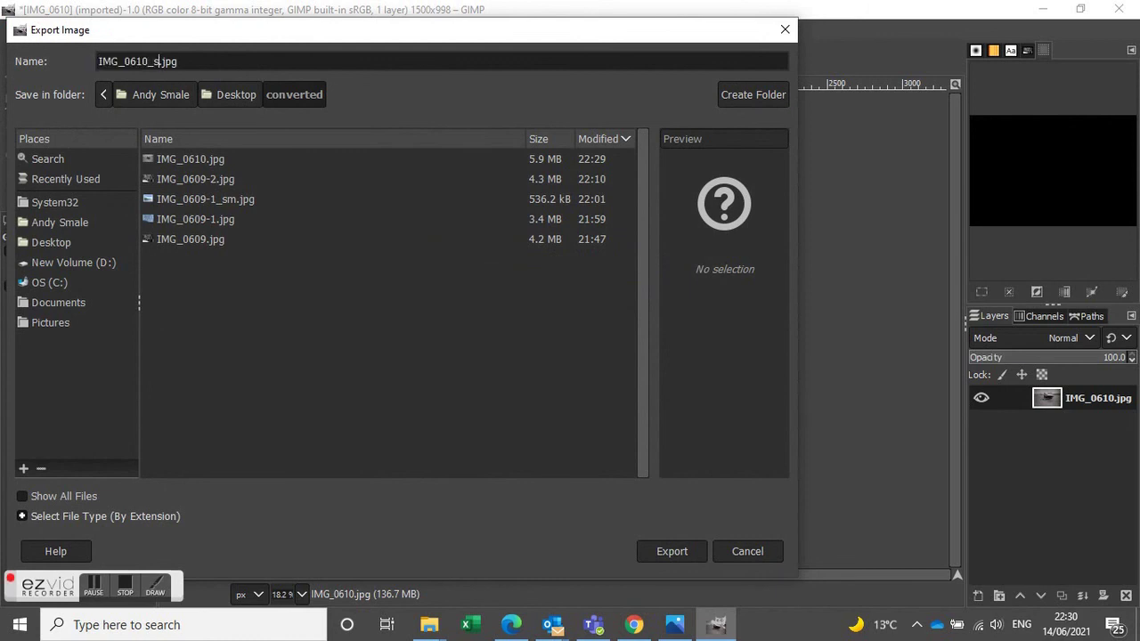
pyautogui.press('Return')
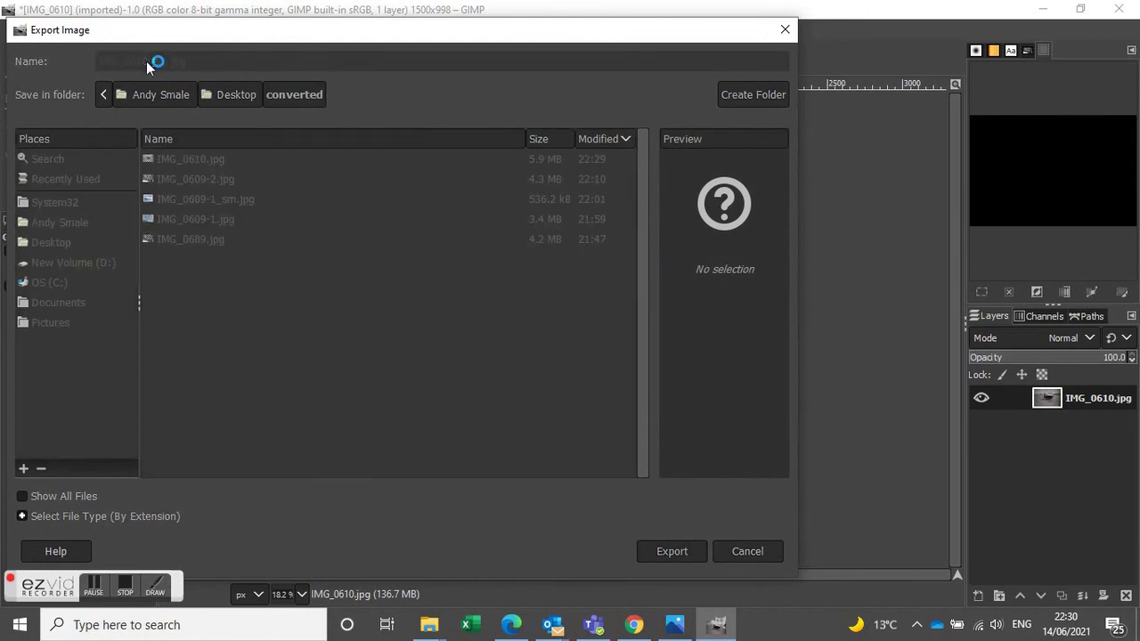
pyautogui.click(571, 510)
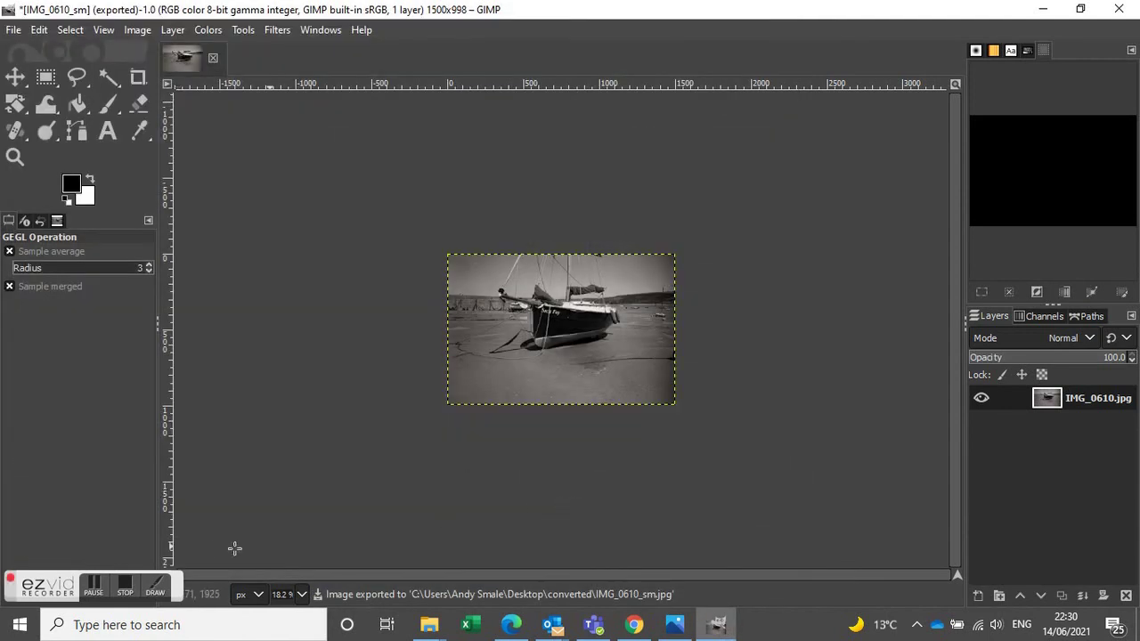
pyautogui.click(127, 591)
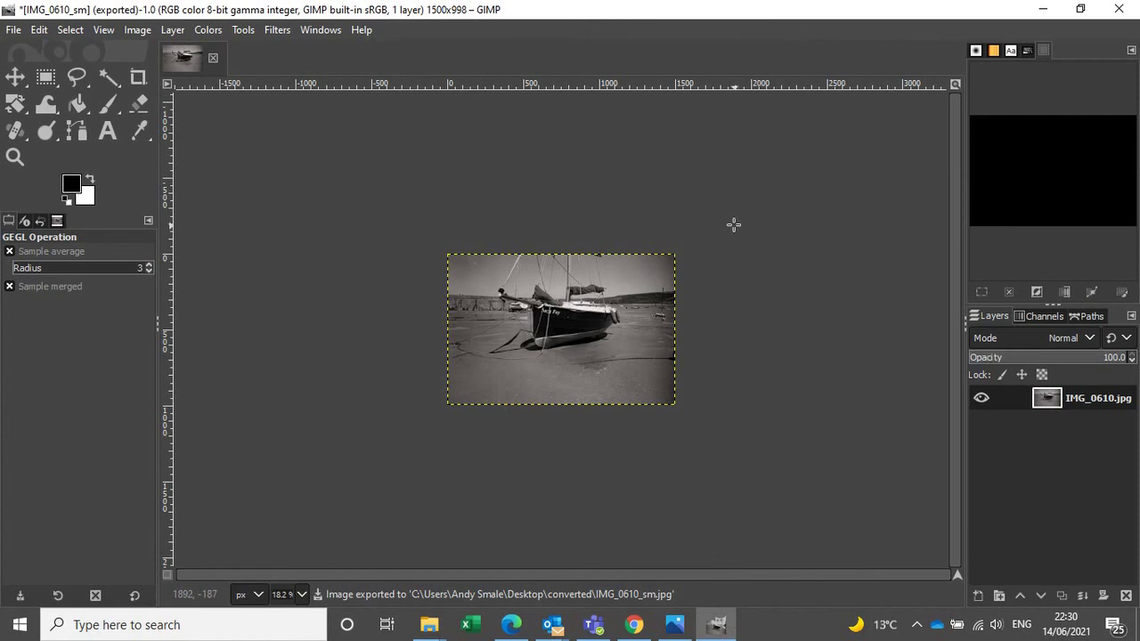